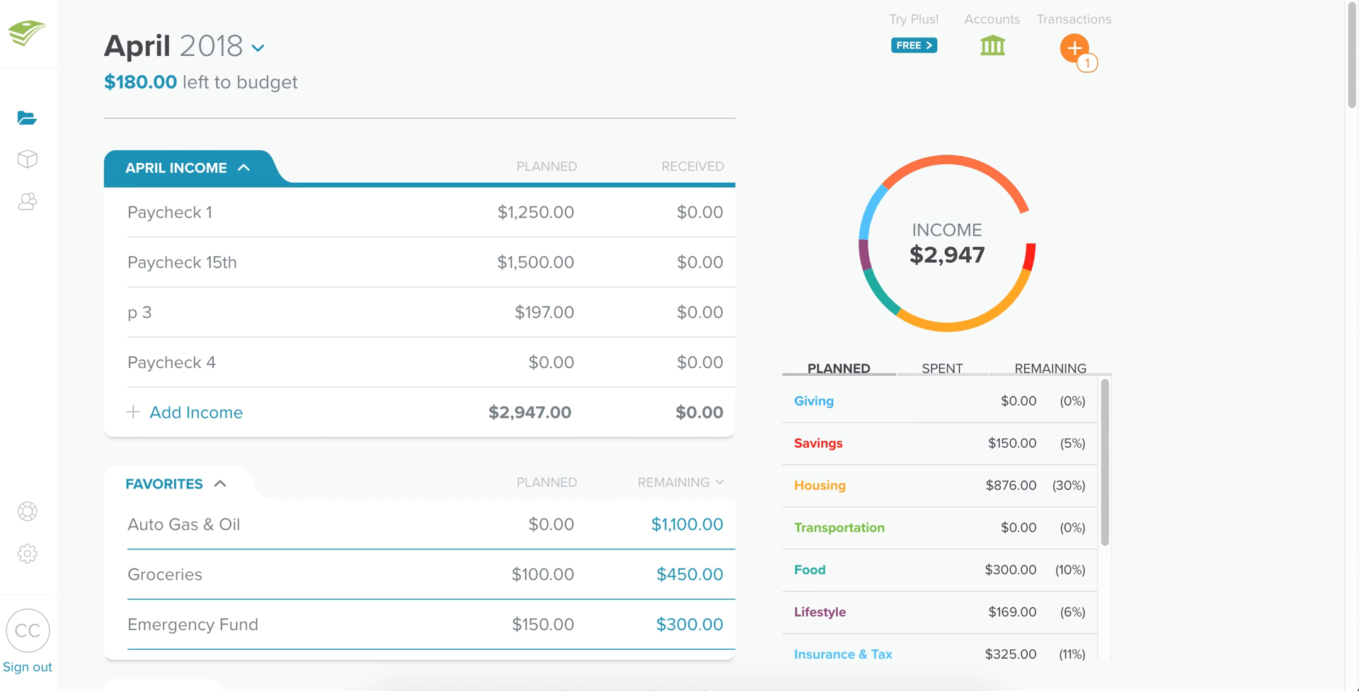
{"action": "key", "text": "ctrl+Tab"}
{"action": "scroll", "coordinate": [216, 227], "scroll_direction": "down", "scroll_amount": 1}
{"action": "scroll", "coordinate": [214, 234], "scroll_direction": "up", "scroll_amount": 1}
{"action": "scroll", "coordinate": [210, 239], "scroll_direction": "down", "scroll_amount": 2}
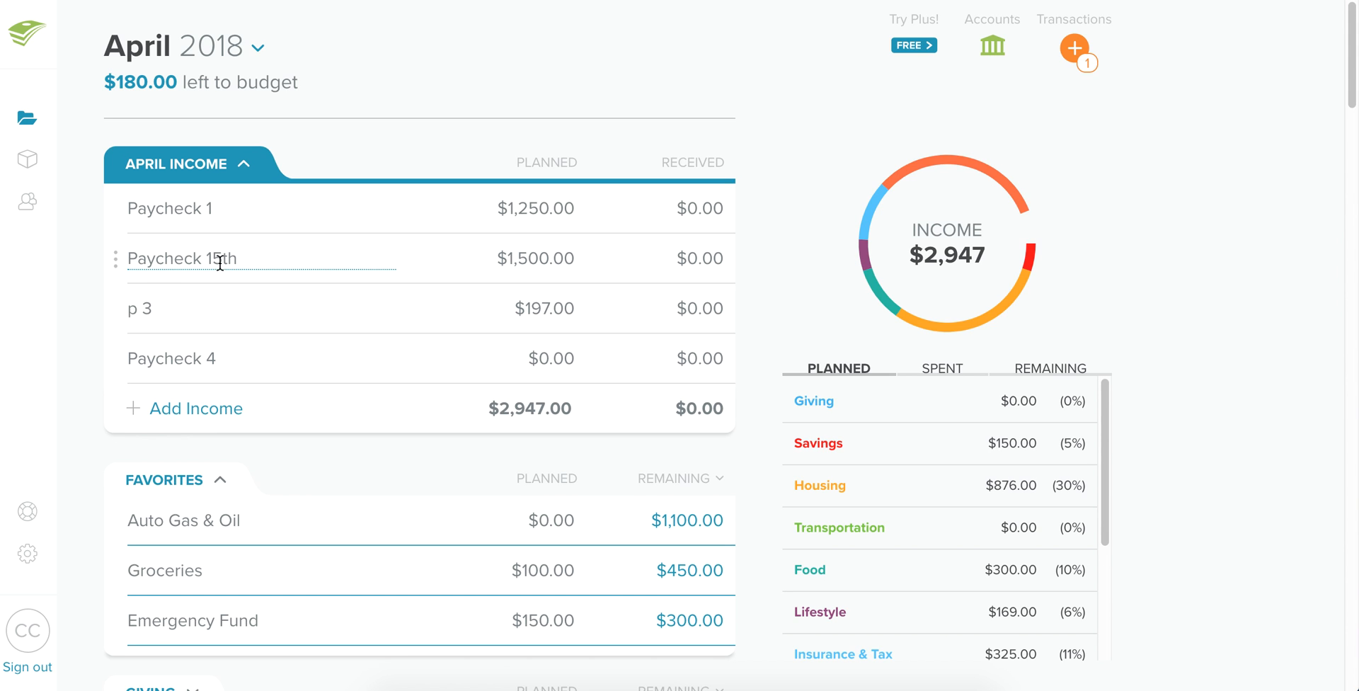
Rename the 'fund' item in the Savings group of the April budget to Buffer.
{"action": "scroll", "coordinate": [253, 334], "scroll_direction": "down", "scroll_amount": 2}
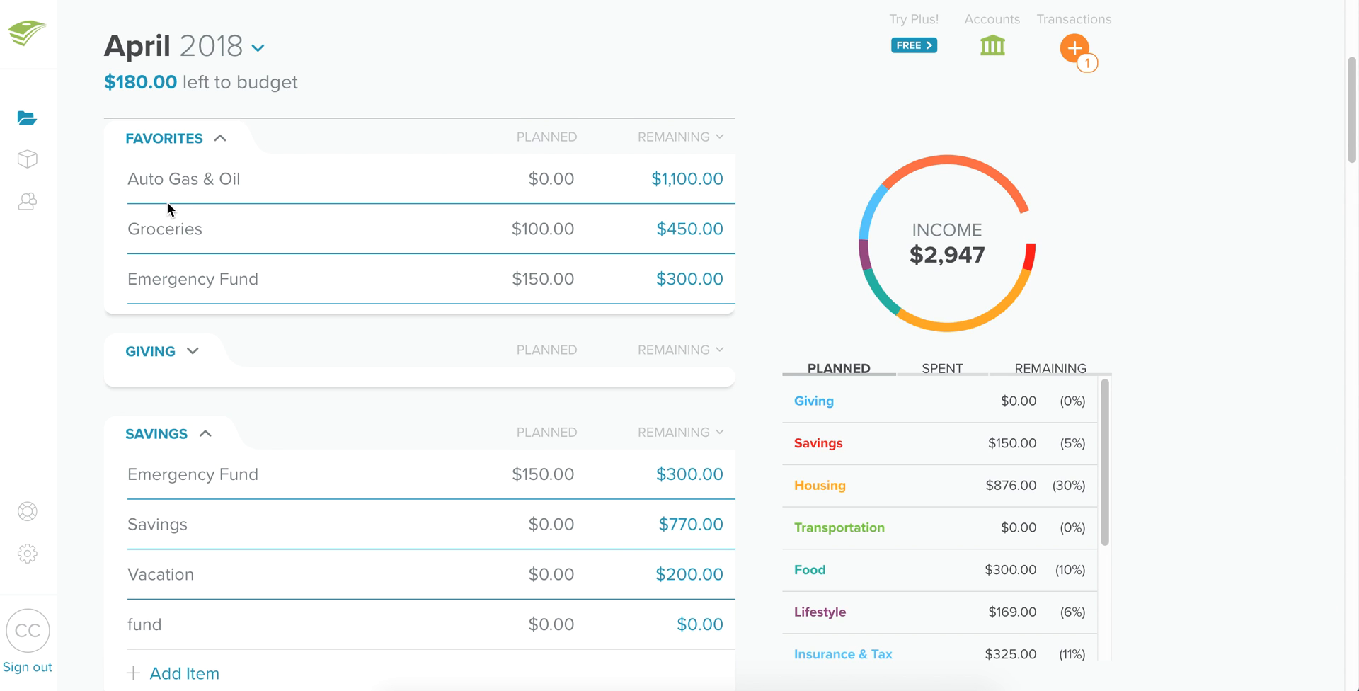
{"action": "scroll", "coordinate": [146, 341], "scroll_direction": "down", "scroll_amount": 2}
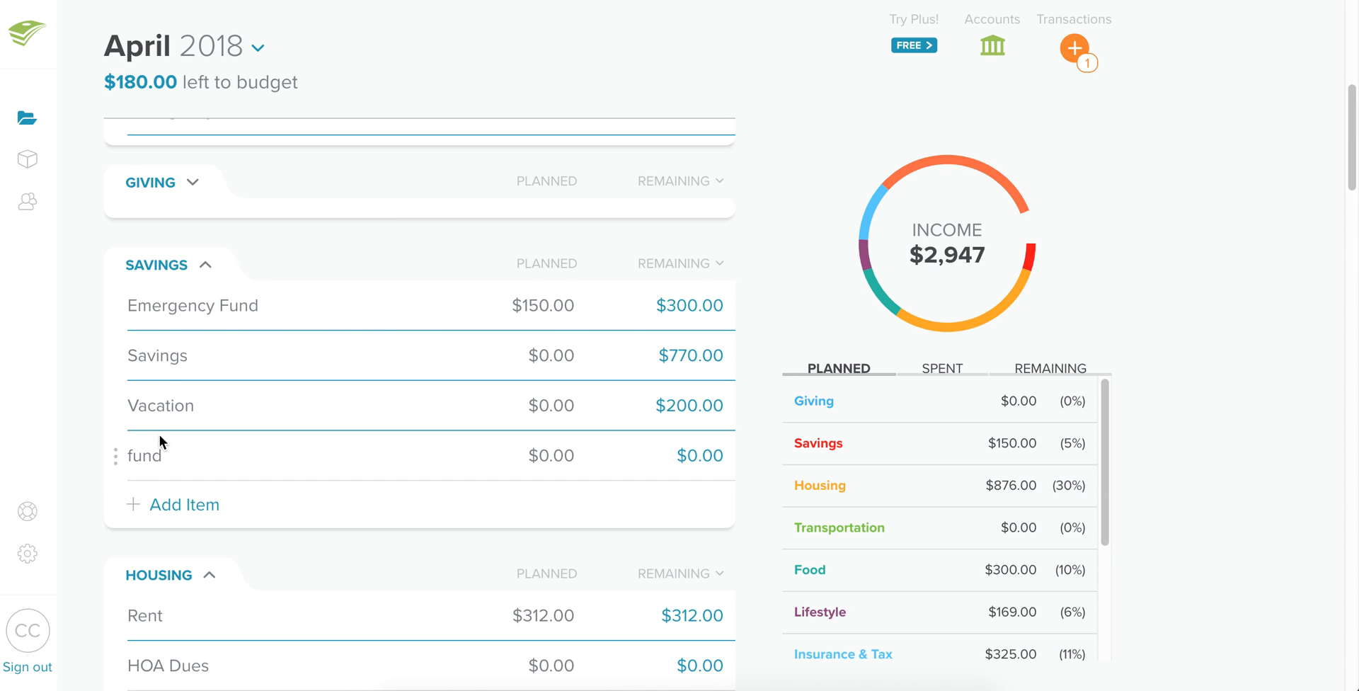
{"action": "left_click", "coordinate": [144, 455]}
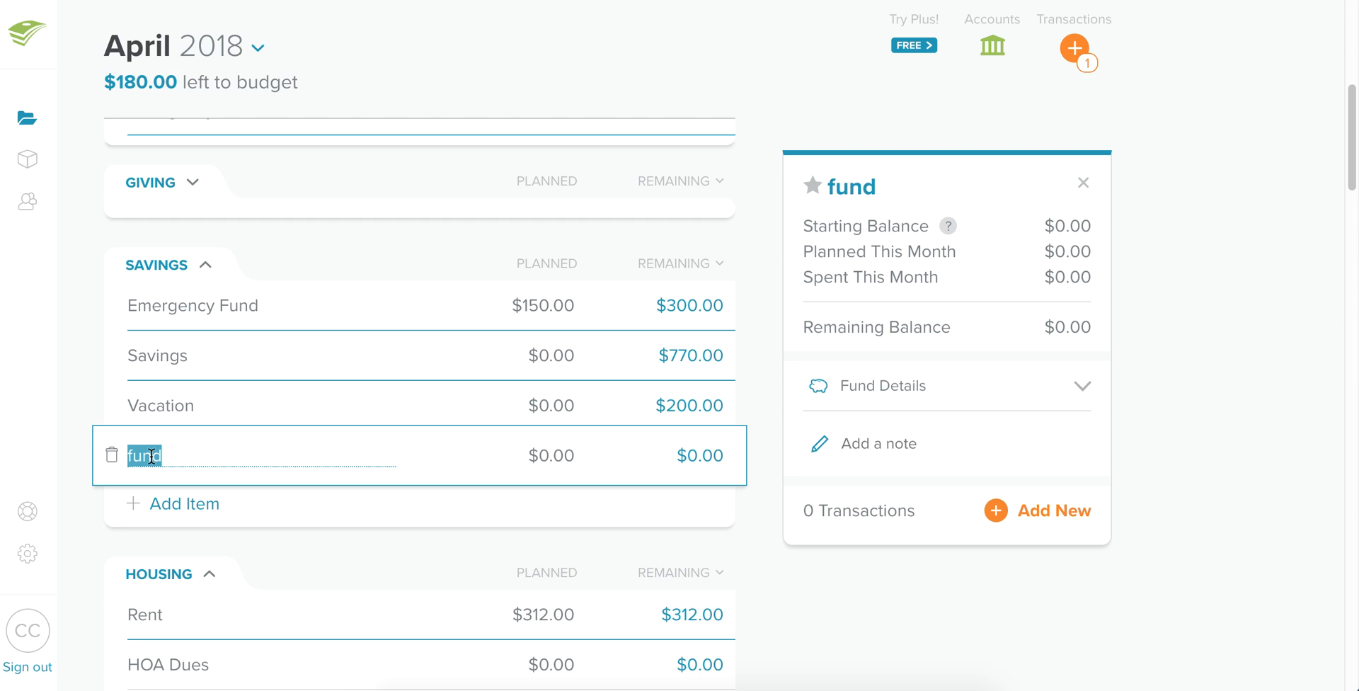
{"action": "type", "text": "Buffer"}
{"action": "left_click", "coordinate": [85, 361]}
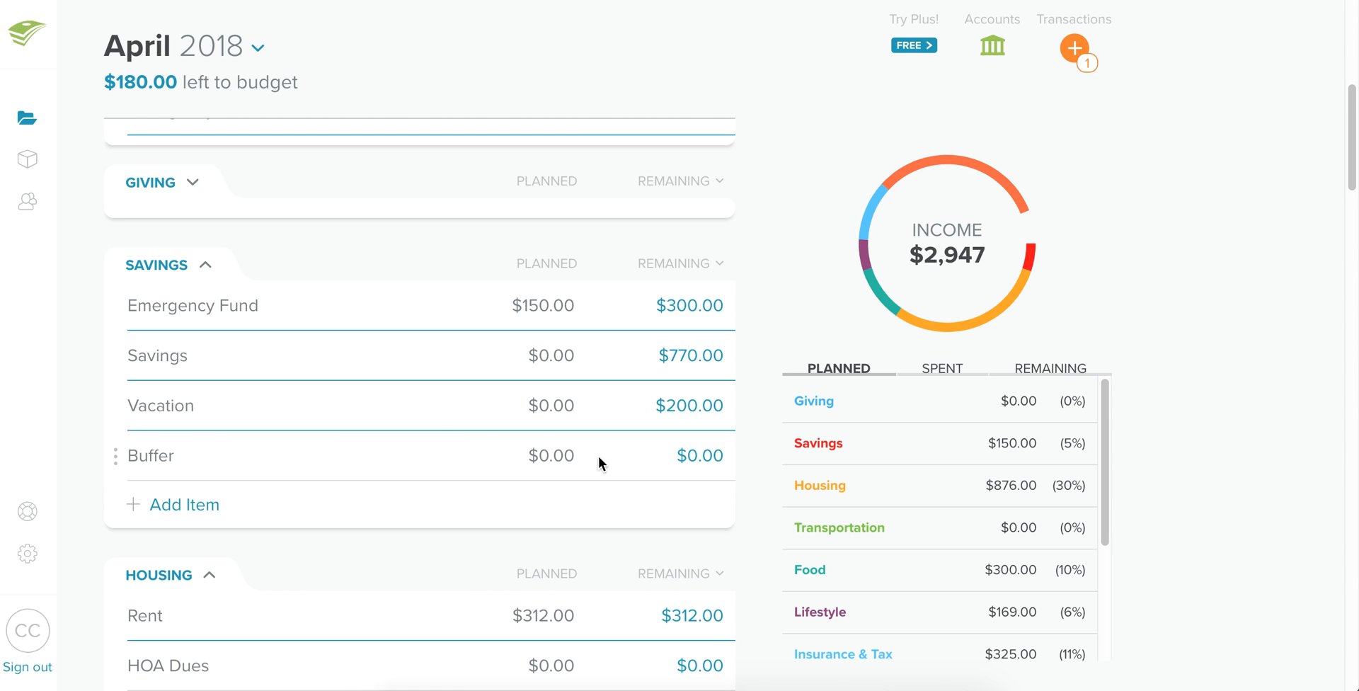
Set the Buffer item's planned amount to $100.00.
{"action": "left_click", "coordinate": [548, 460]}
{"action": "key", "text": "BackSpace"}
{"action": "type", "text": "100"}
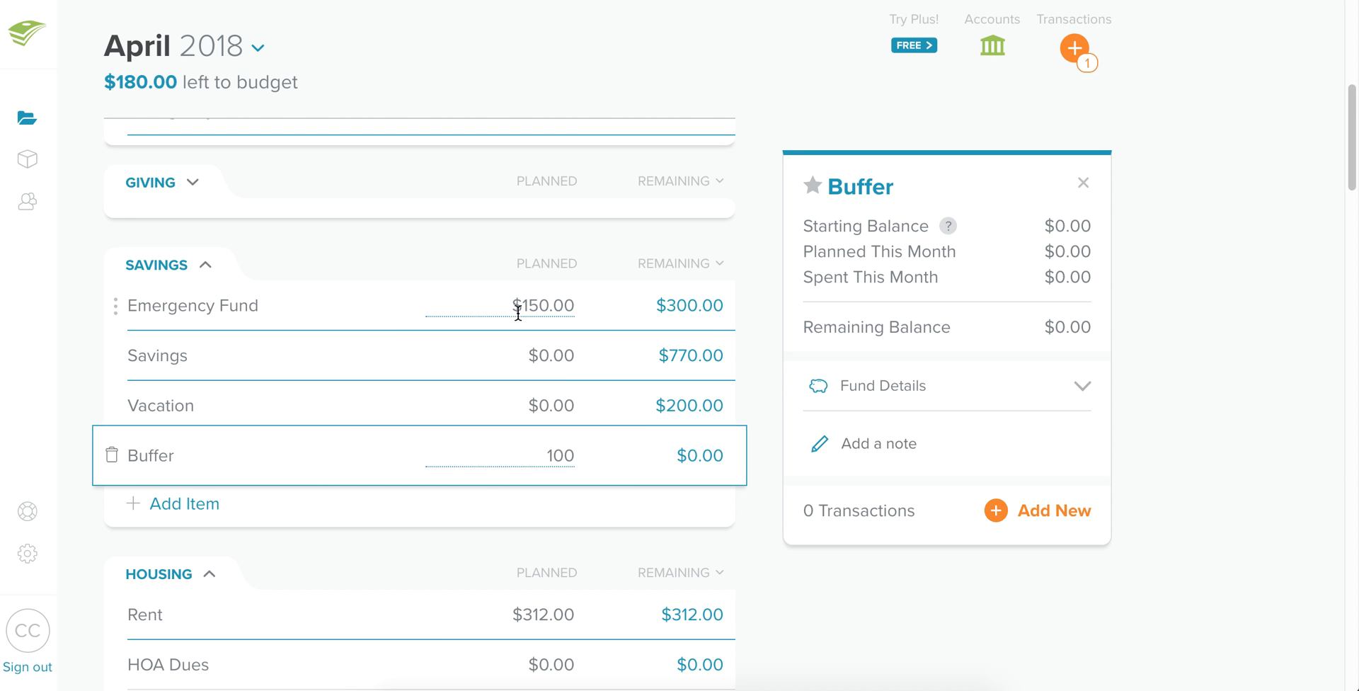
{"action": "left_click", "coordinate": [487, 248]}
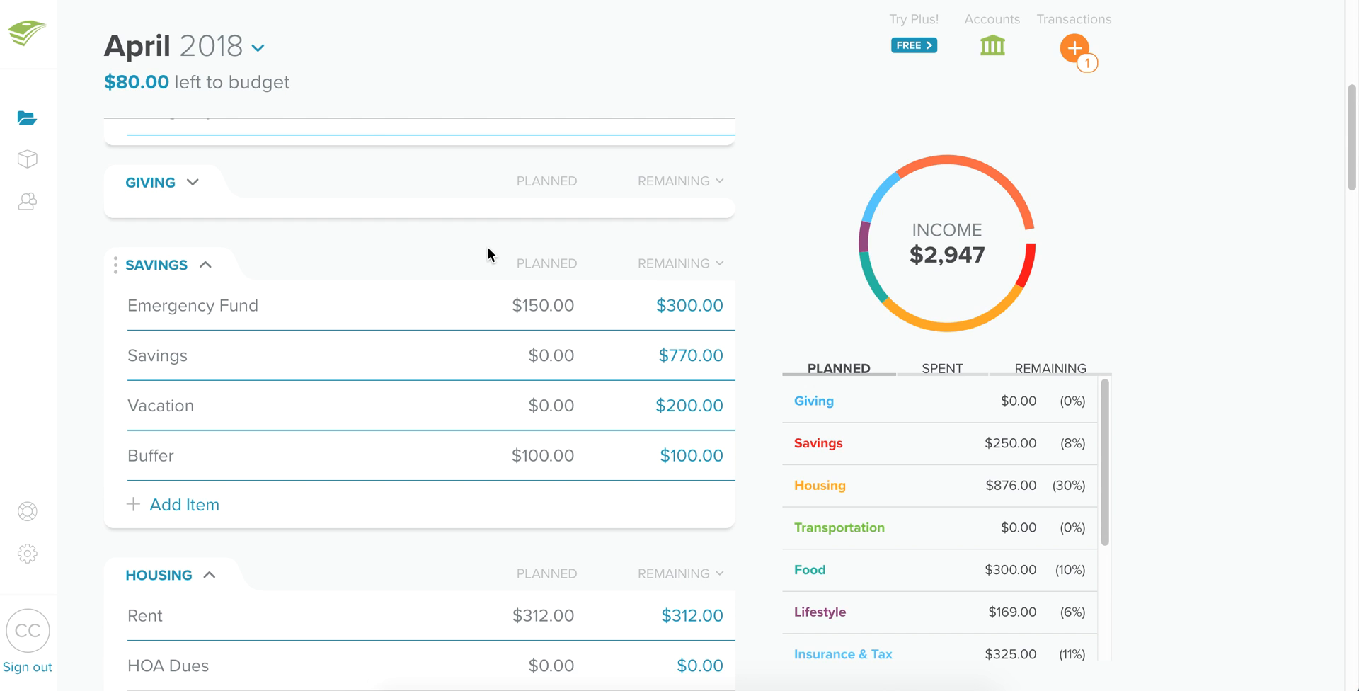
Switch to May 2018 and start planning May's budget by copying April's.
{"action": "left_click", "coordinate": [258, 47]}
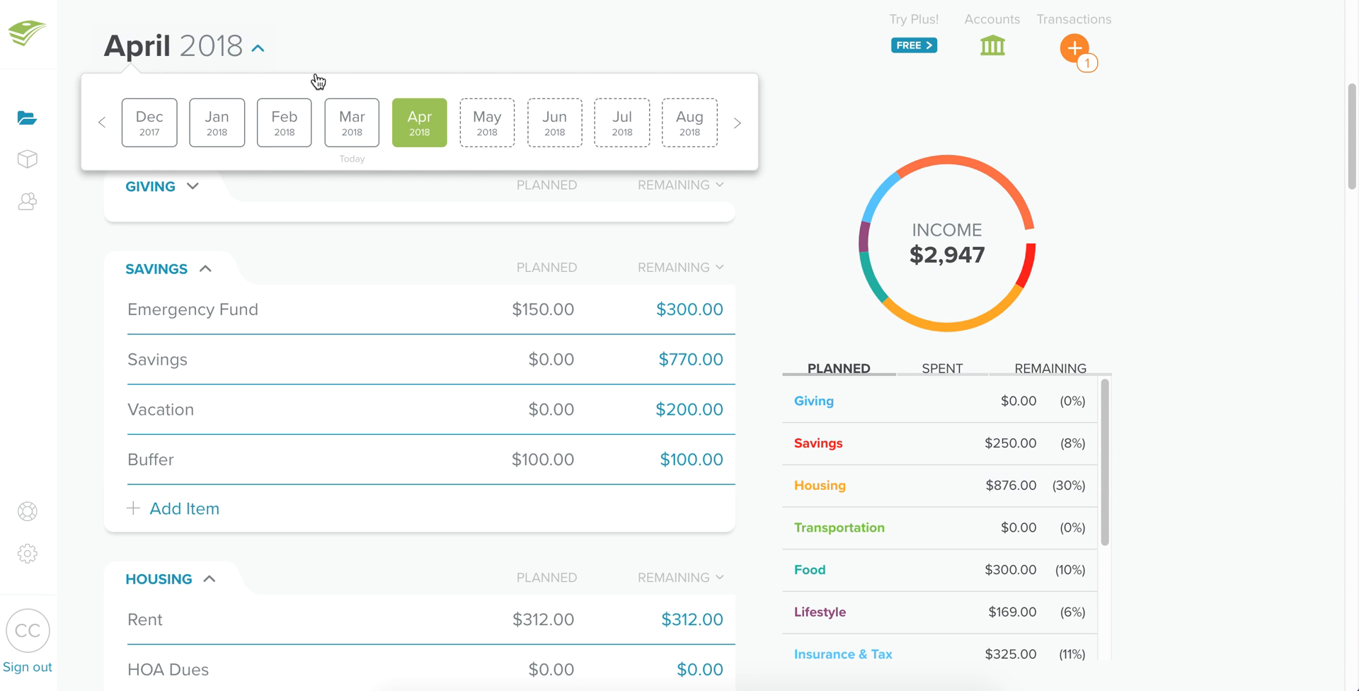
{"action": "left_click", "coordinate": [496, 128]}
{"action": "left_click", "coordinate": [416, 579]}
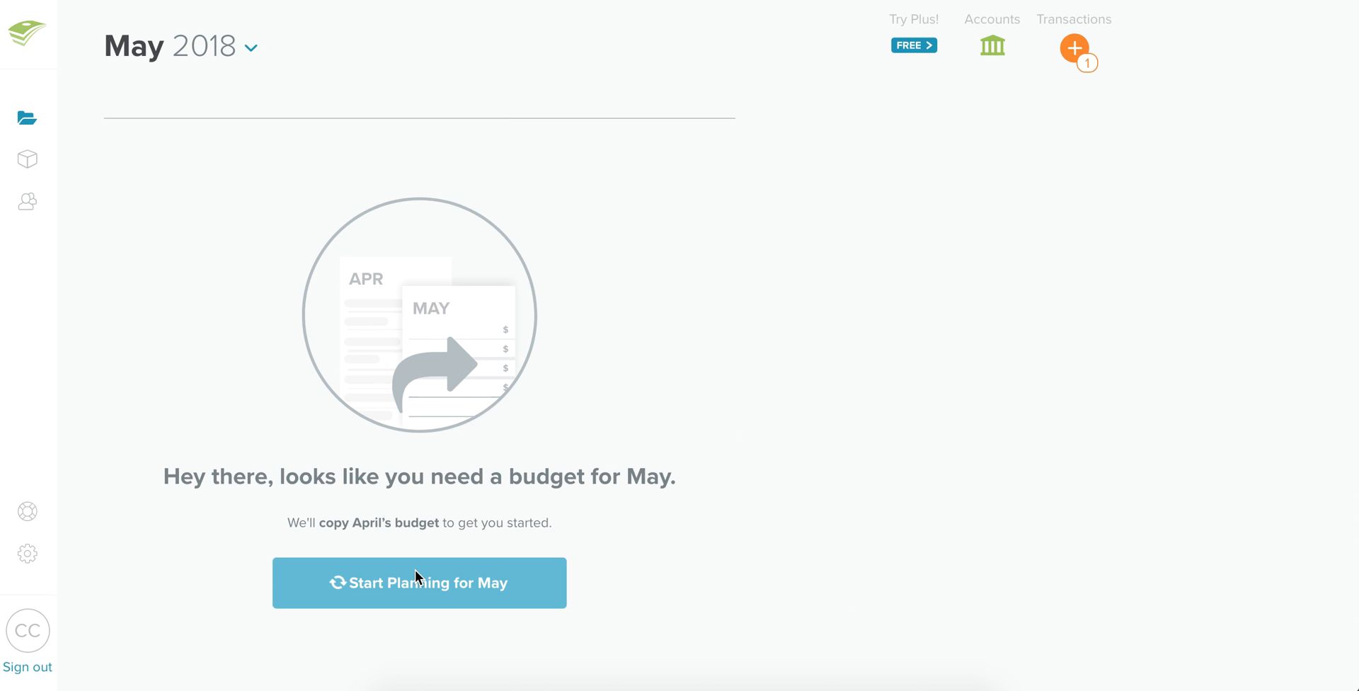
Clear the Buffer item's planned amount in the May budget.
{"action": "scroll", "coordinate": [371, 476], "scroll_direction": "down", "scroll_amount": 3}
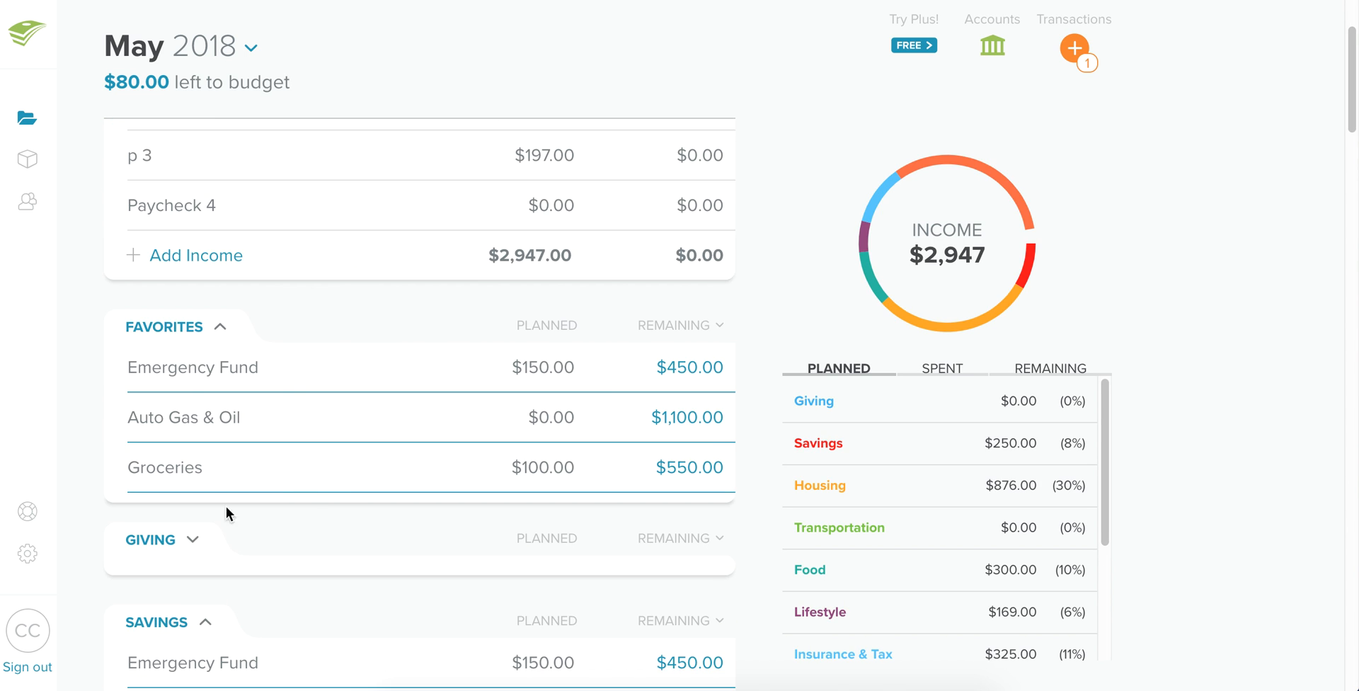
{"action": "scroll", "coordinate": [243, 495], "scroll_direction": "down", "scroll_amount": 6}
{"action": "left_click", "coordinate": [536, 478]}
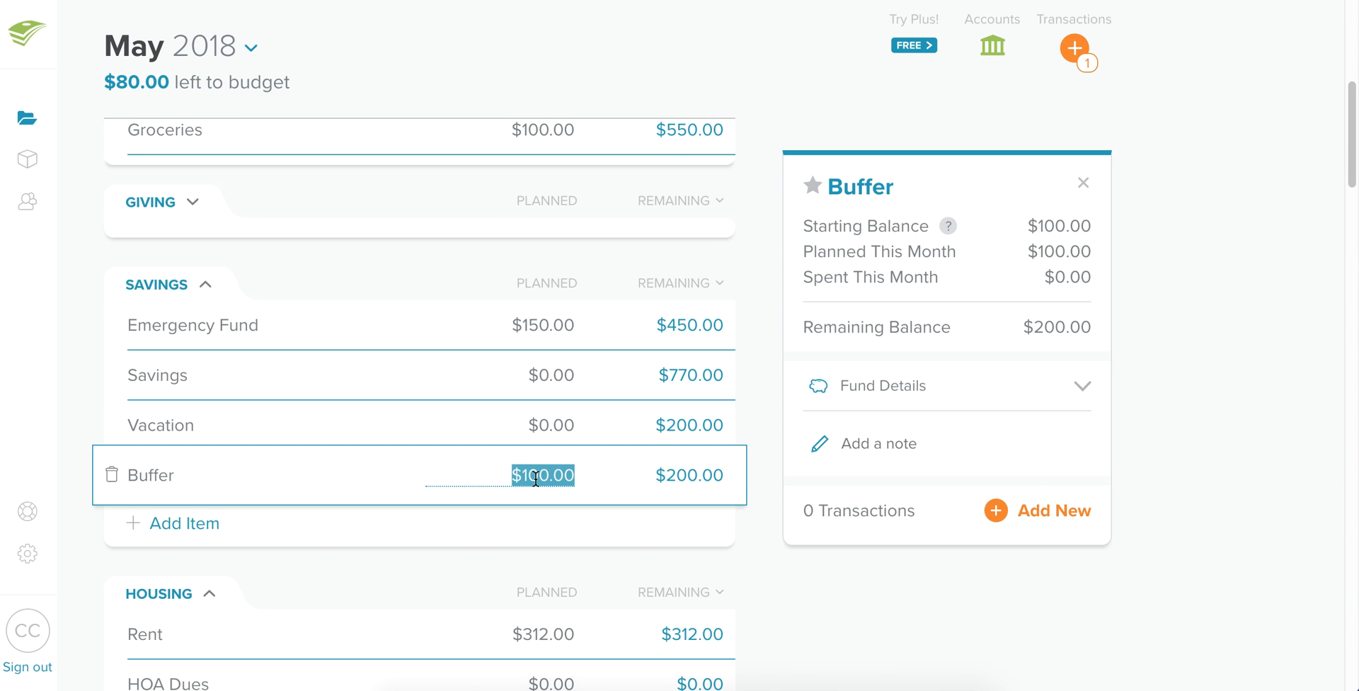
{"action": "key", "text": "BackSpace"}
{"action": "left_click", "coordinate": [457, 244]}
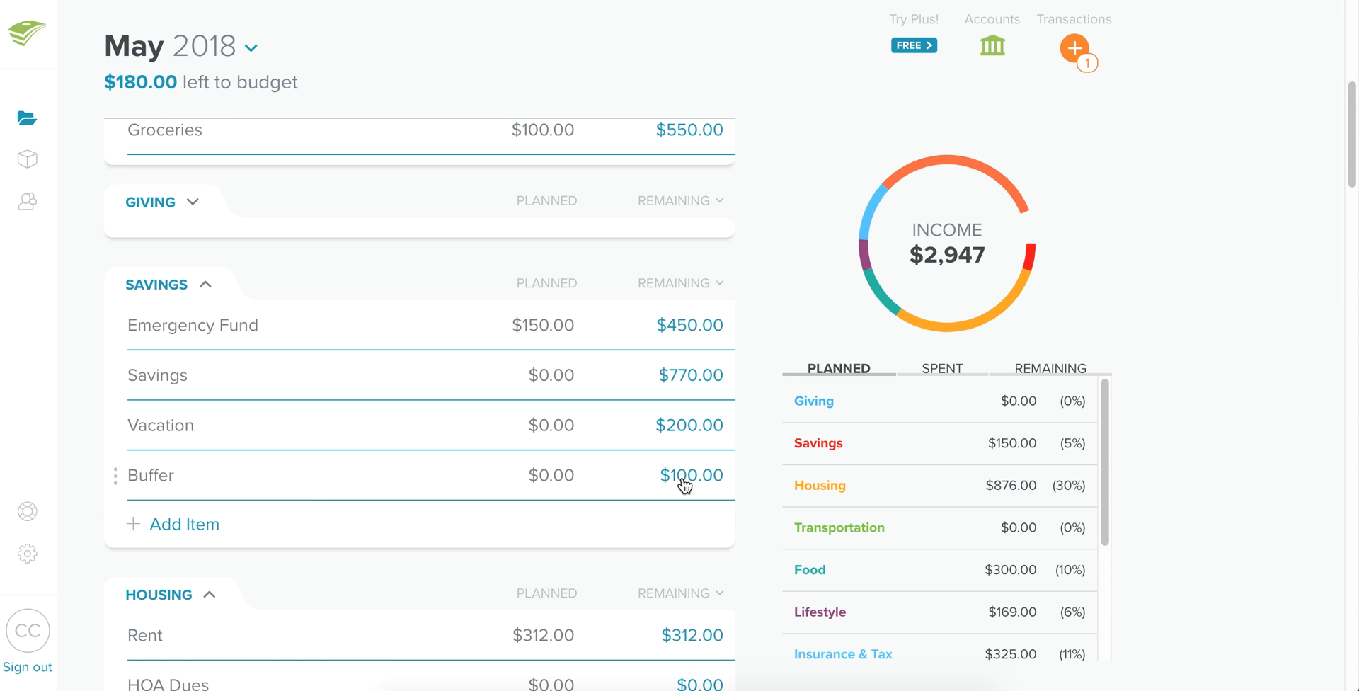
Record a $70.00 expense named Pest Control against the Buffer fund.
{"action": "left_click", "coordinate": [379, 474]}
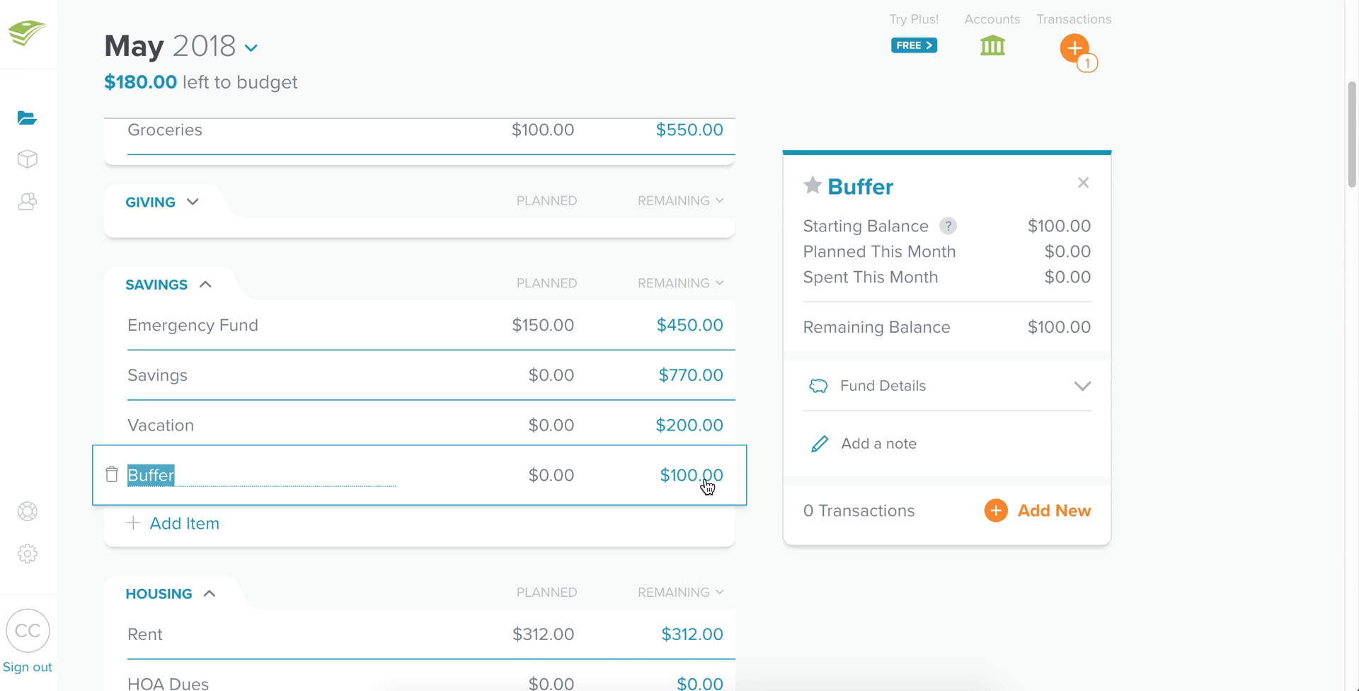
{"action": "left_click", "coordinate": [76, 305]}
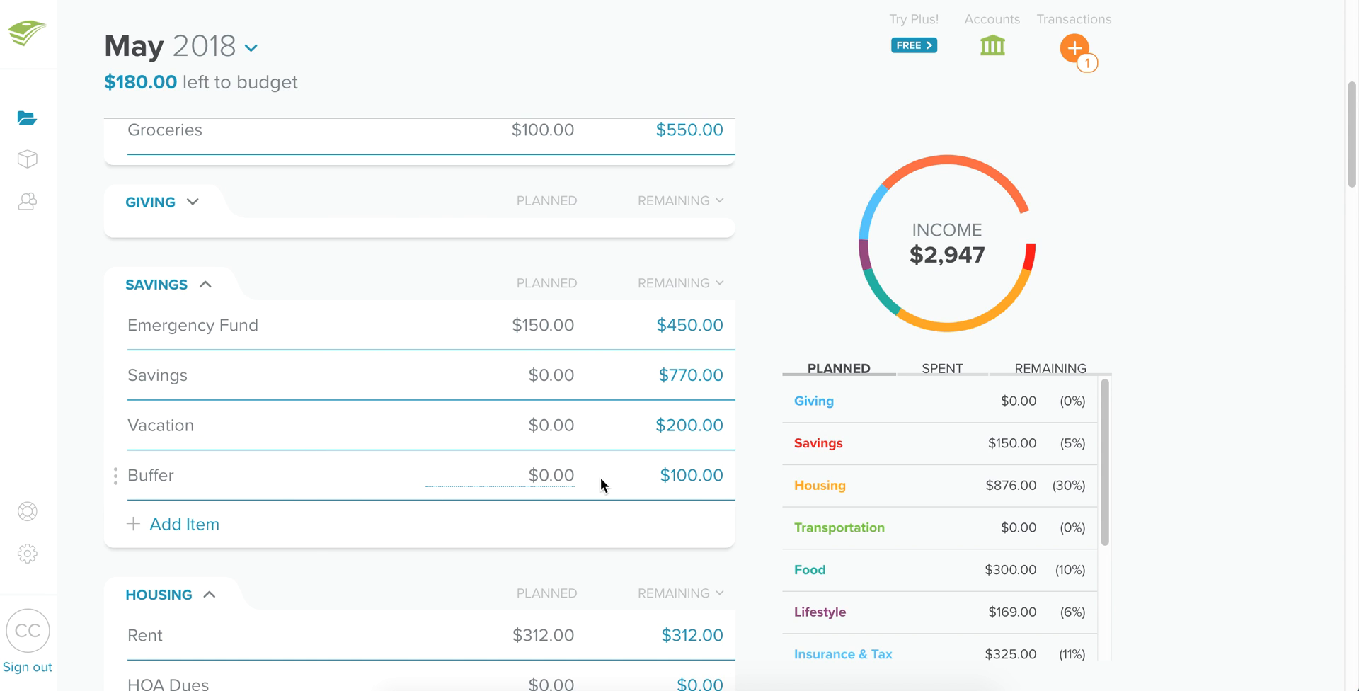
{"action": "left_click", "coordinate": [162, 467]}
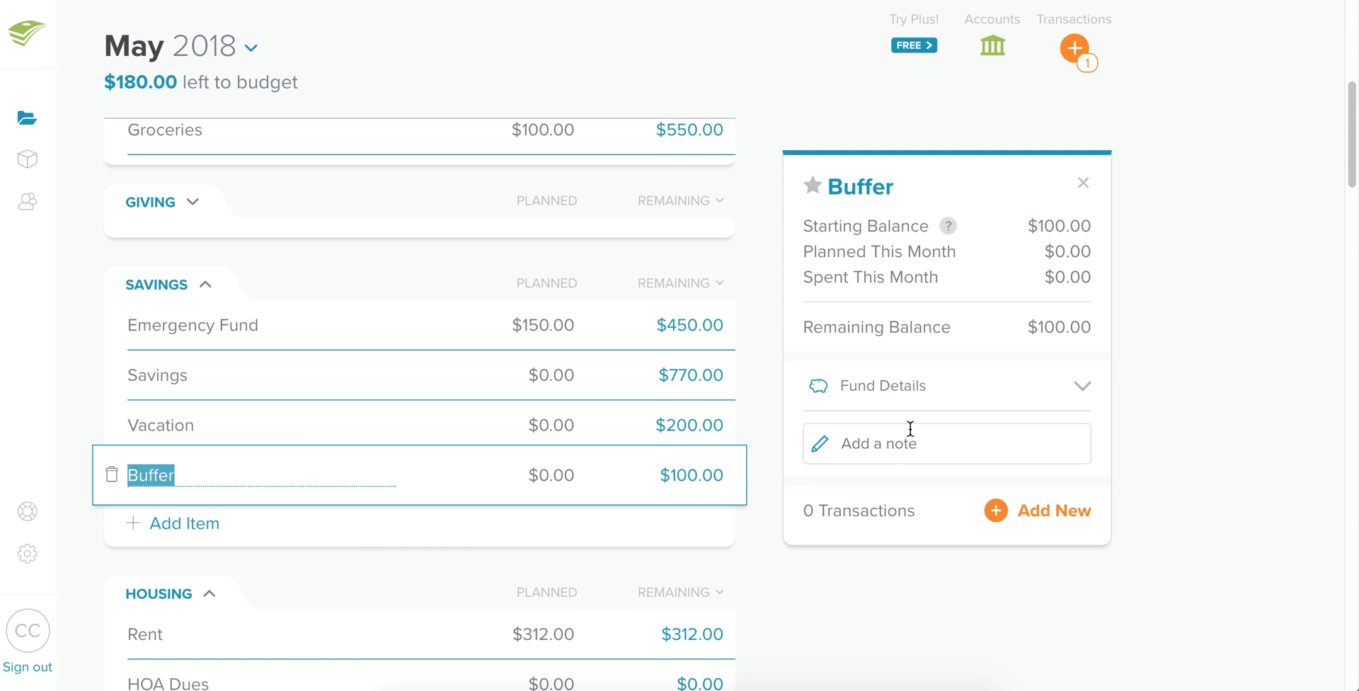
{"action": "left_click", "coordinate": [1030, 511]}
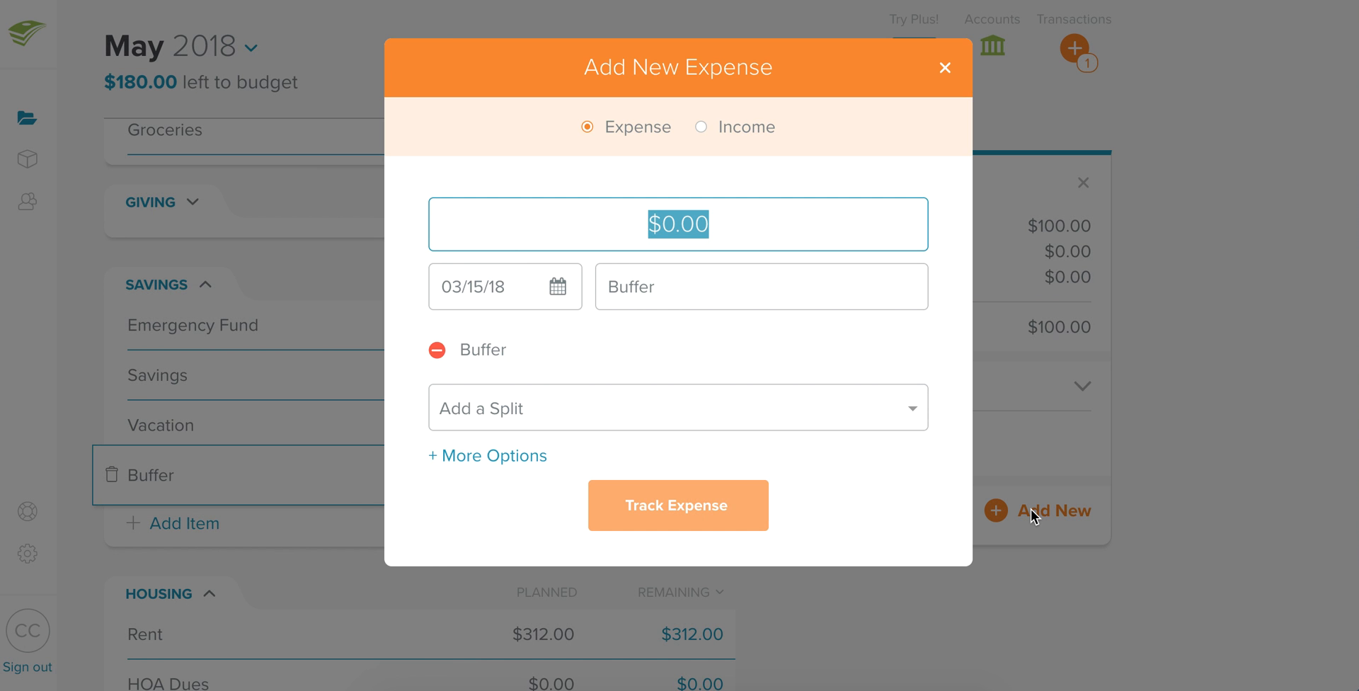
{"action": "type", "text": "70"}
{"action": "left_click", "coordinate": [765, 298]}
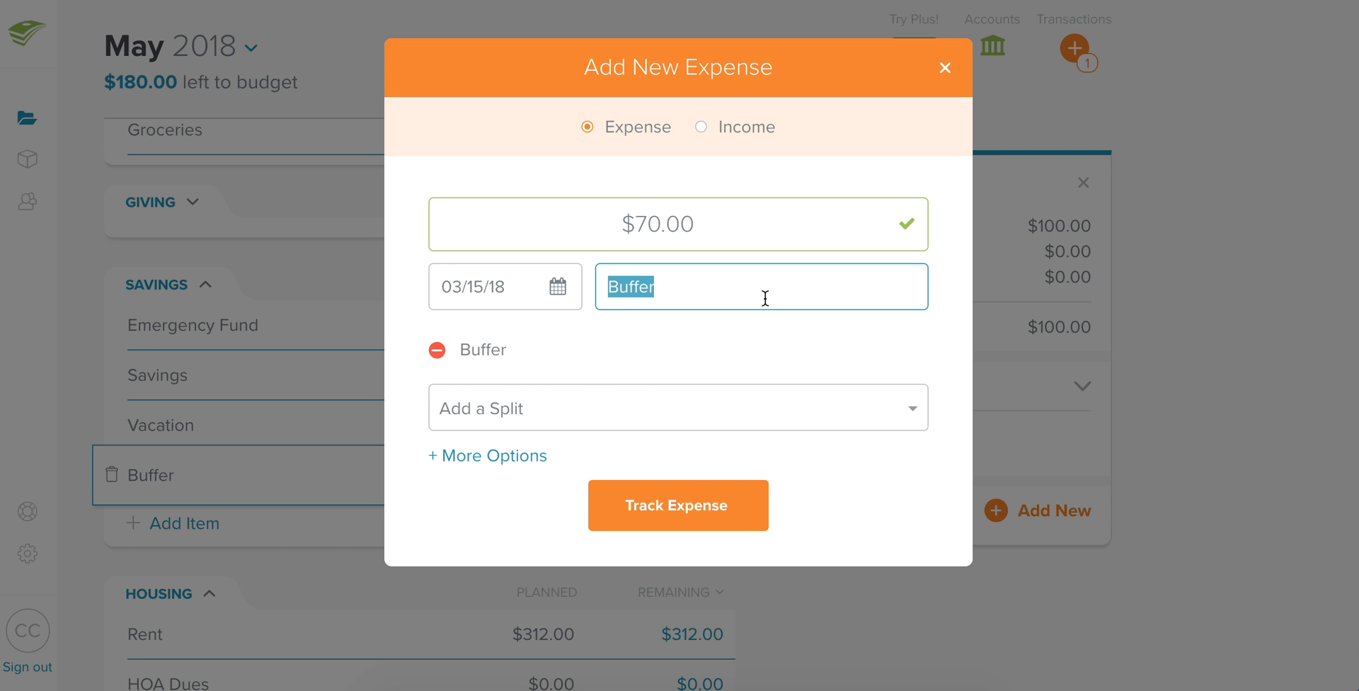
{"action": "type", "text": "Pest Control"}
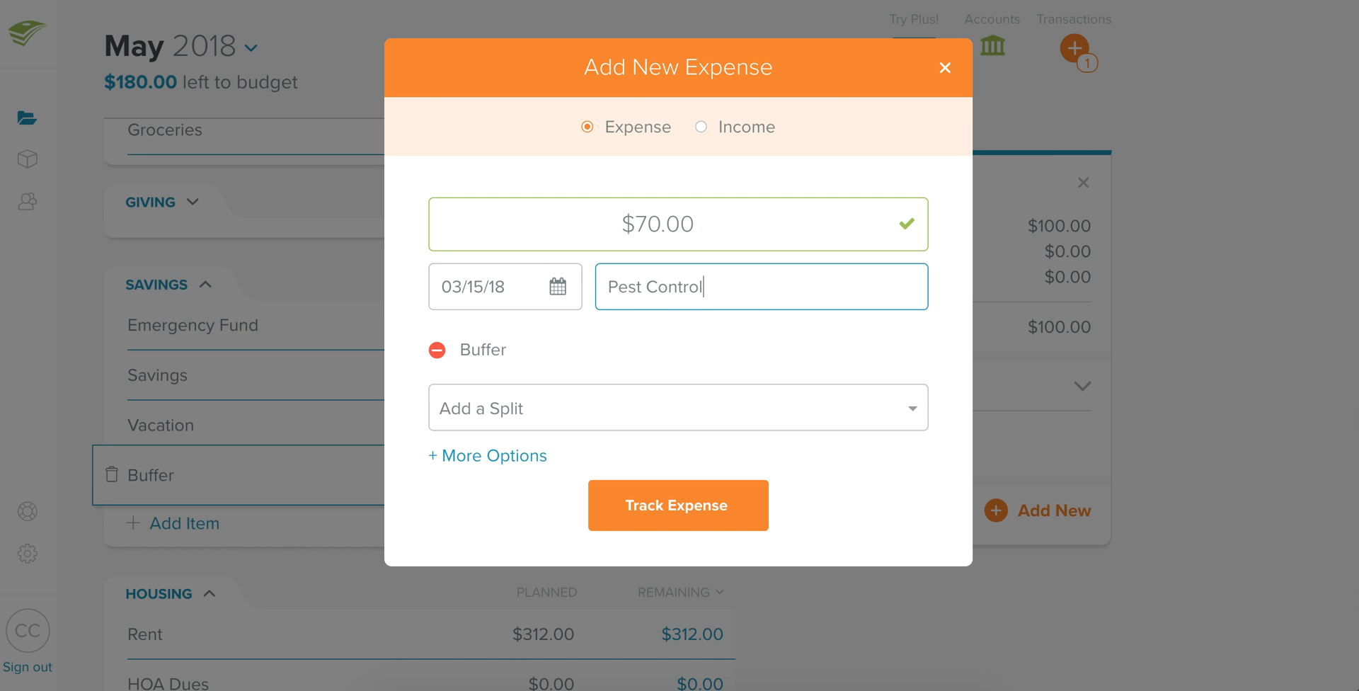
{"action": "left_click", "coordinate": [684, 499]}
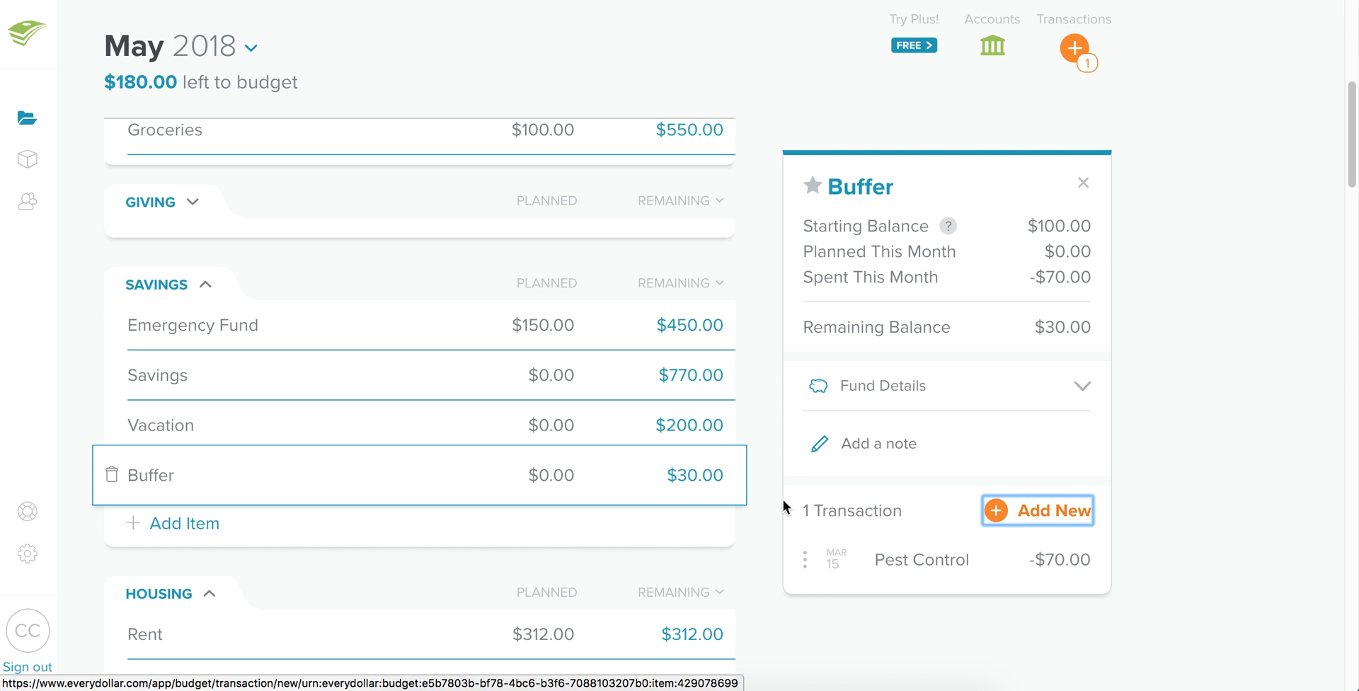
Delete the Buffer item from the Savings group.
{"action": "left_click", "coordinate": [110, 477]}
{"action": "left_click", "coordinate": [670, 289]}
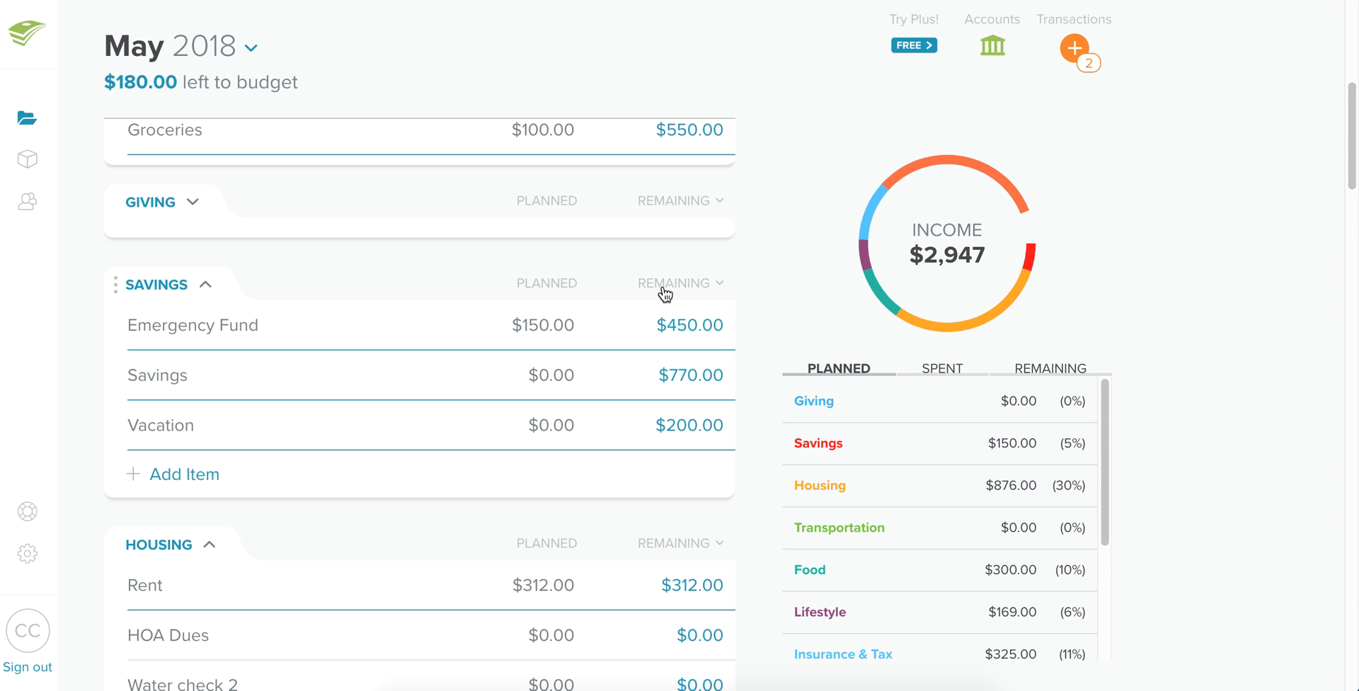
Review the month selector and scroll through the May budget's income and categories.
{"action": "left_click", "coordinate": [252, 49]}
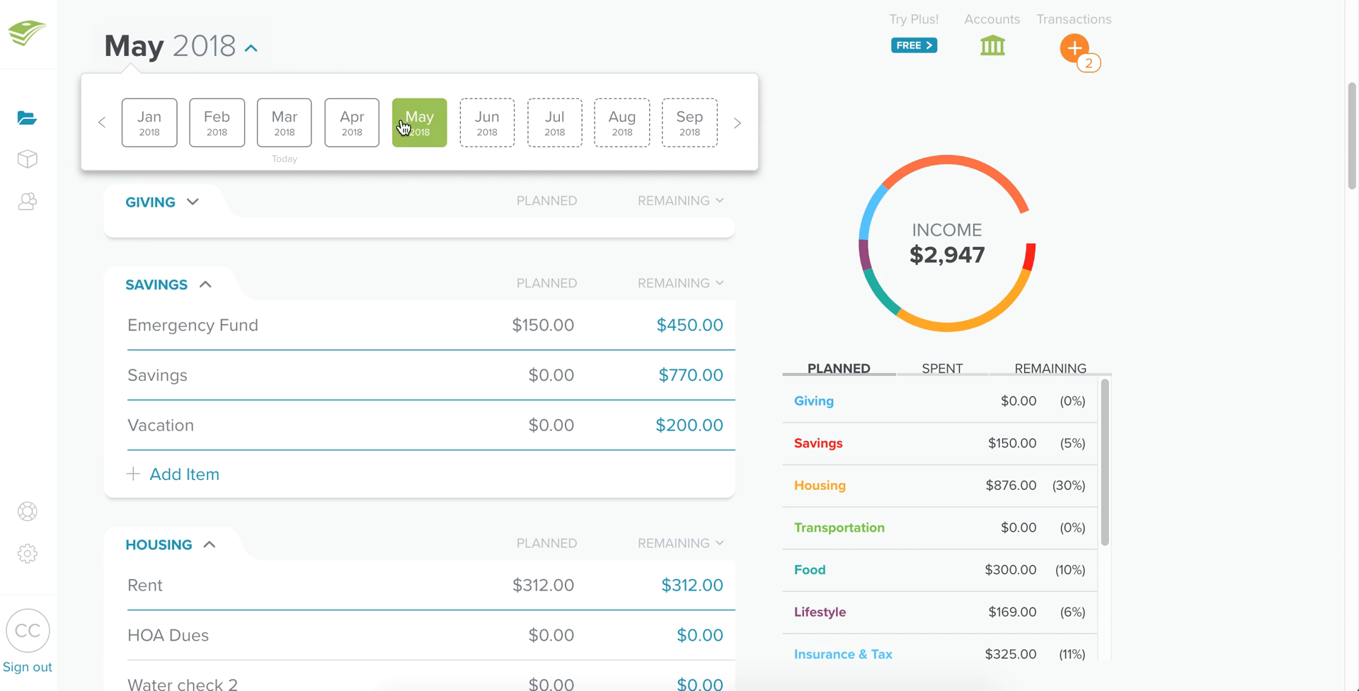
{"action": "left_click", "coordinate": [253, 46]}
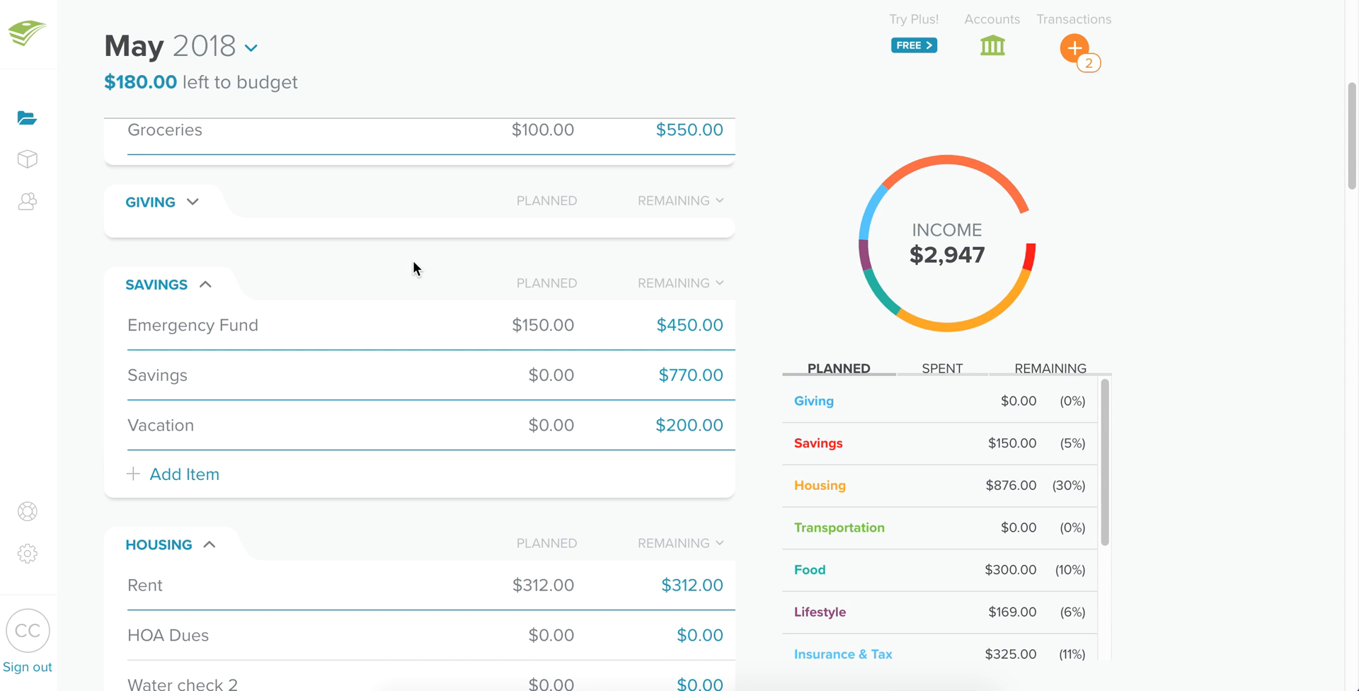
{"action": "scroll", "coordinate": [368, 290], "scroll_direction": "up", "scroll_amount": 7}
{"action": "scroll", "coordinate": [337, 299], "scroll_direction": "down", "scroll_amount": 8}
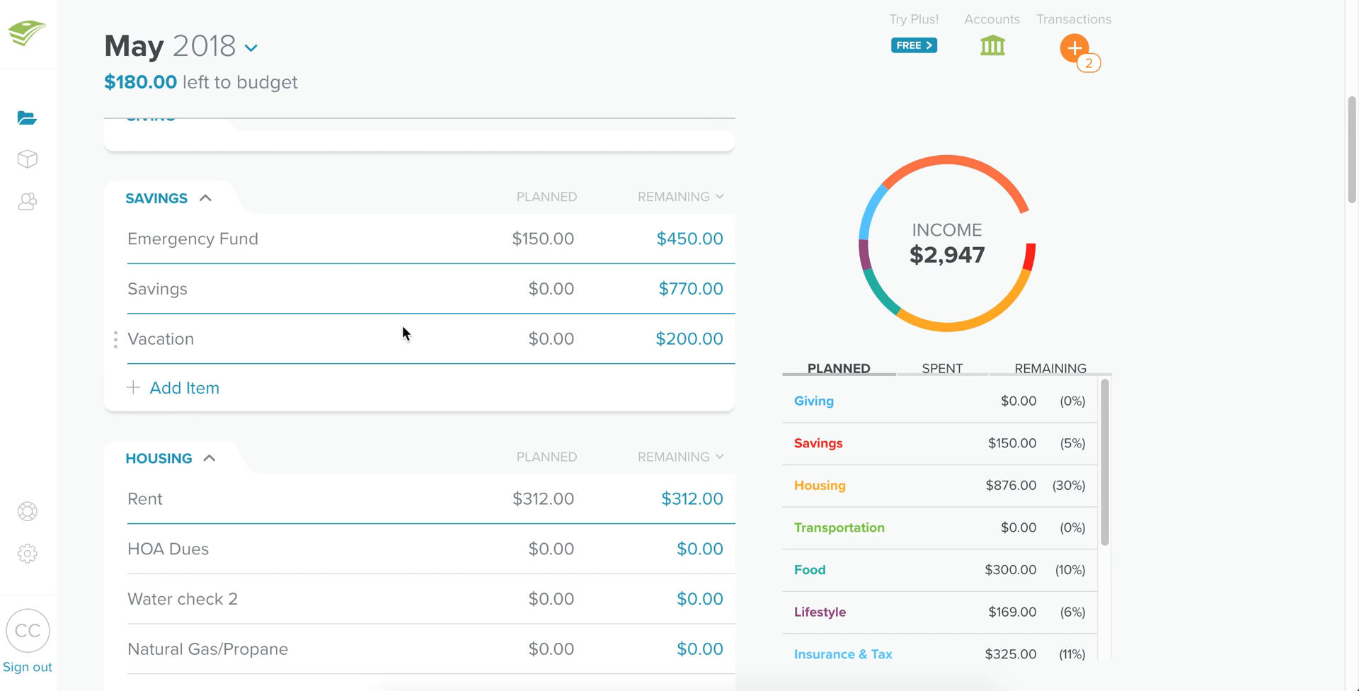
{"action": "scroll", "coordinate": [407, 407], "scroll_direction": "down", "scroll_amount": 8}
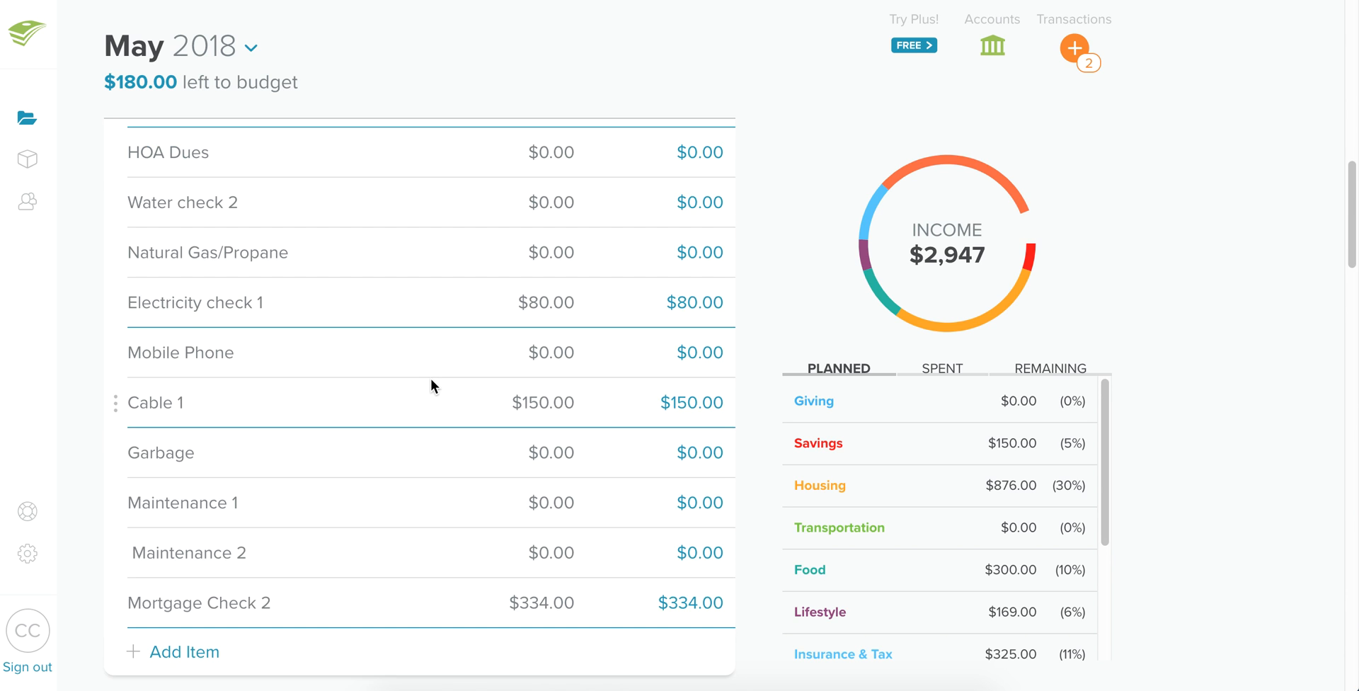
{"action": "scroll", "coordinate": [397, 368], "scroll_direction": "up", "scroll_amount": 15}
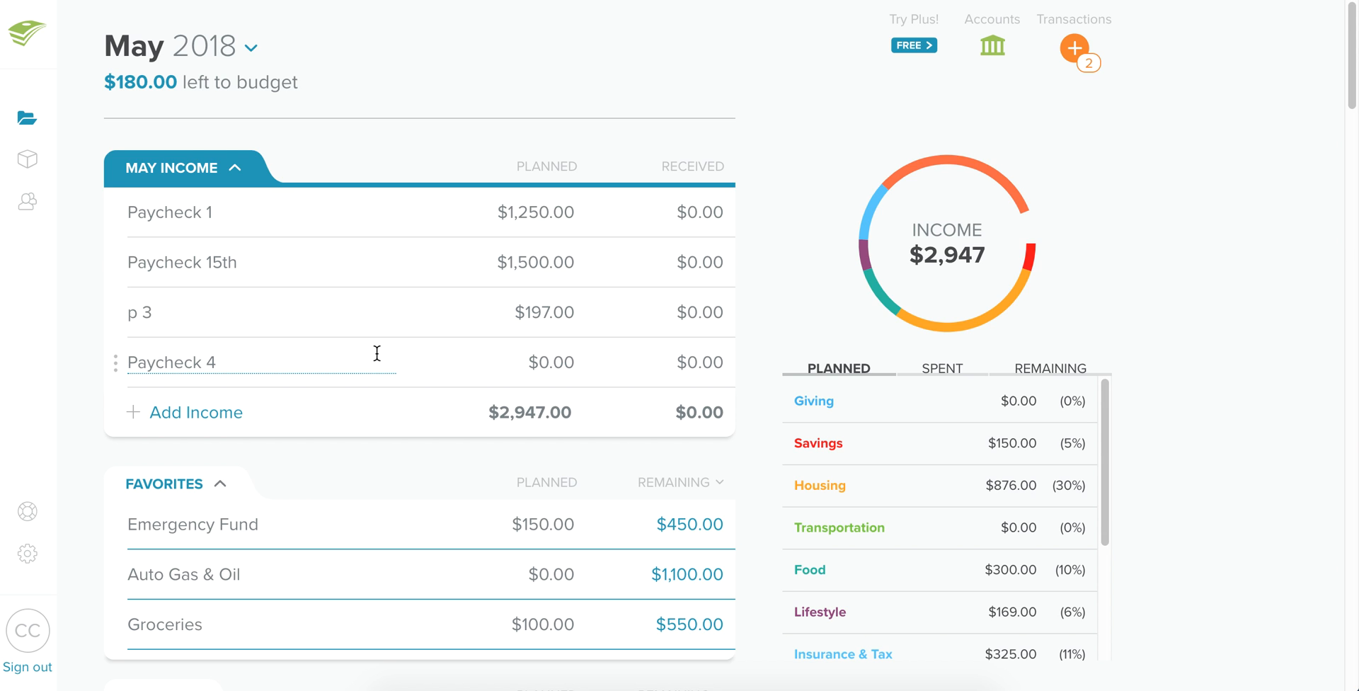
{"action": "scroll", "coordinate": [376, 352], "scroll_direction": "down", "scroll_amount": 20}
{"action": "scroll", "coordinate": [376, 354], "scroll_direction": "up", "scroll_amount": 6}
{"action": "scroll", "coordinate": [376, 354], "scroll_direction": "up", "scroll_amount": 20}
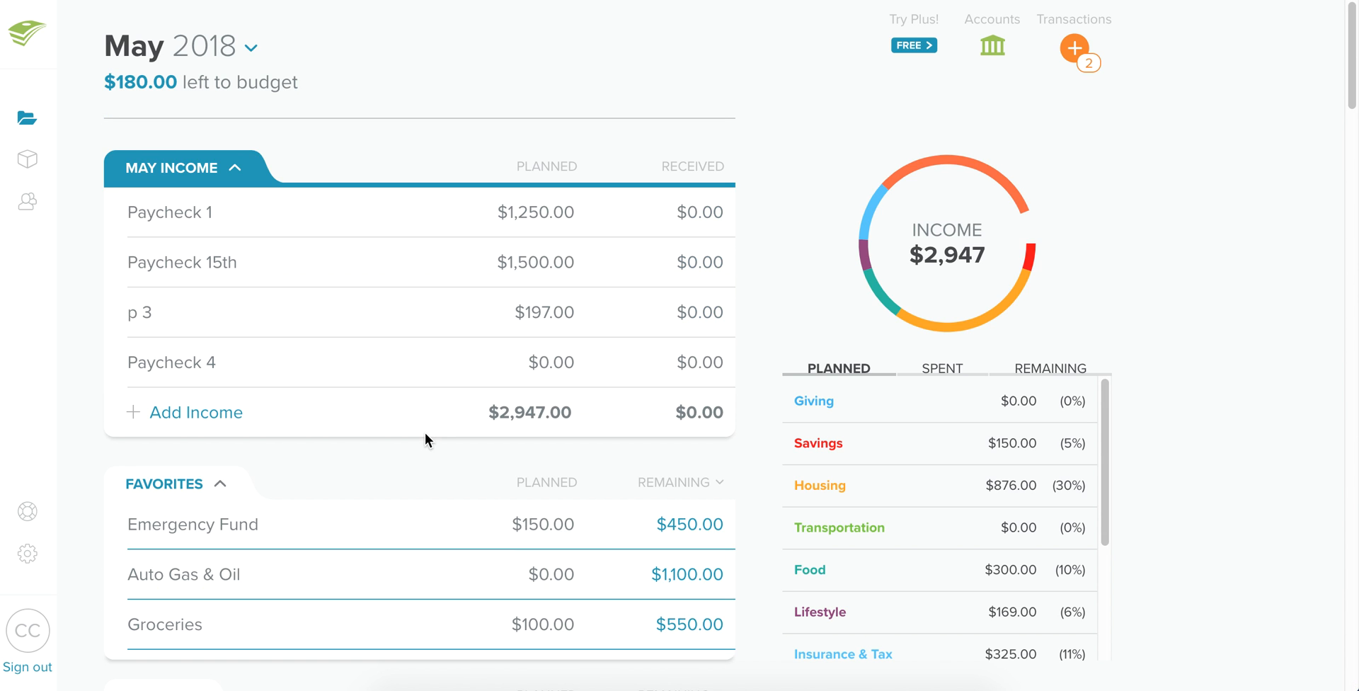